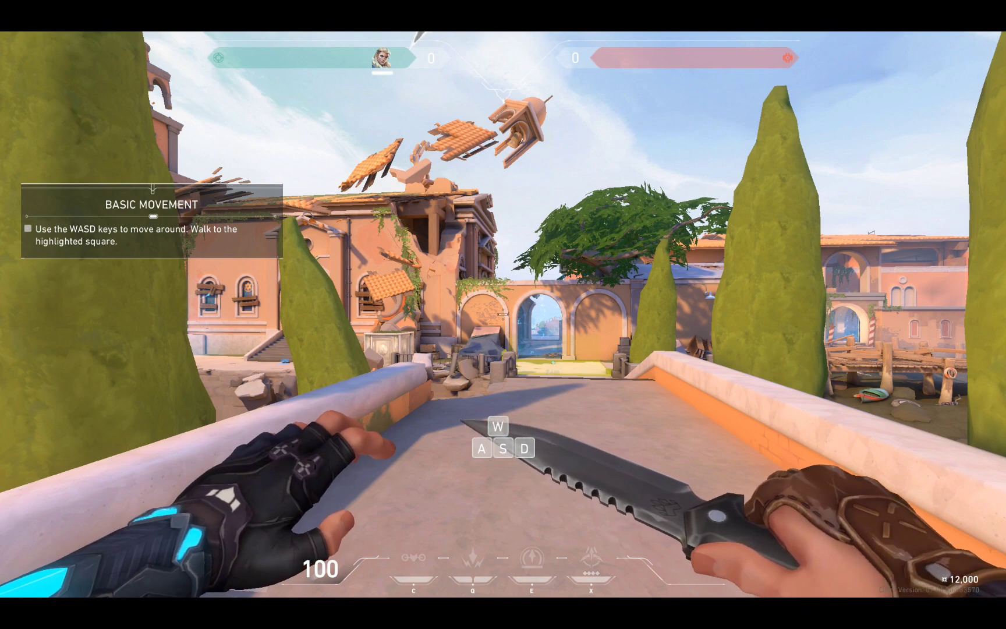
Open the game's voice chat audio settings and set both the output and input devices to Default System Device
key("Escape")
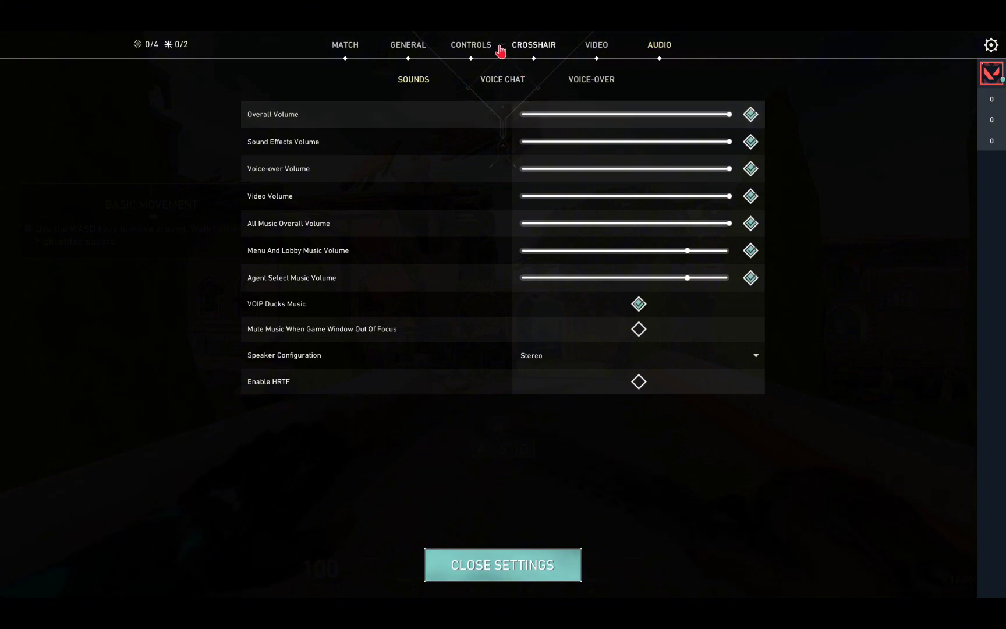
left_click(496, 85)
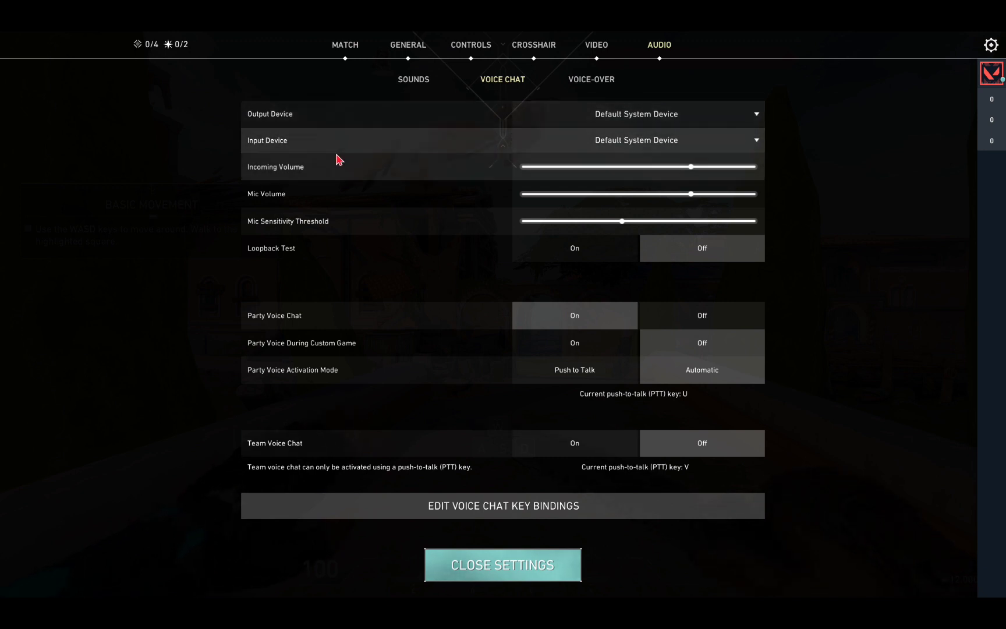
left_click(761, 120)
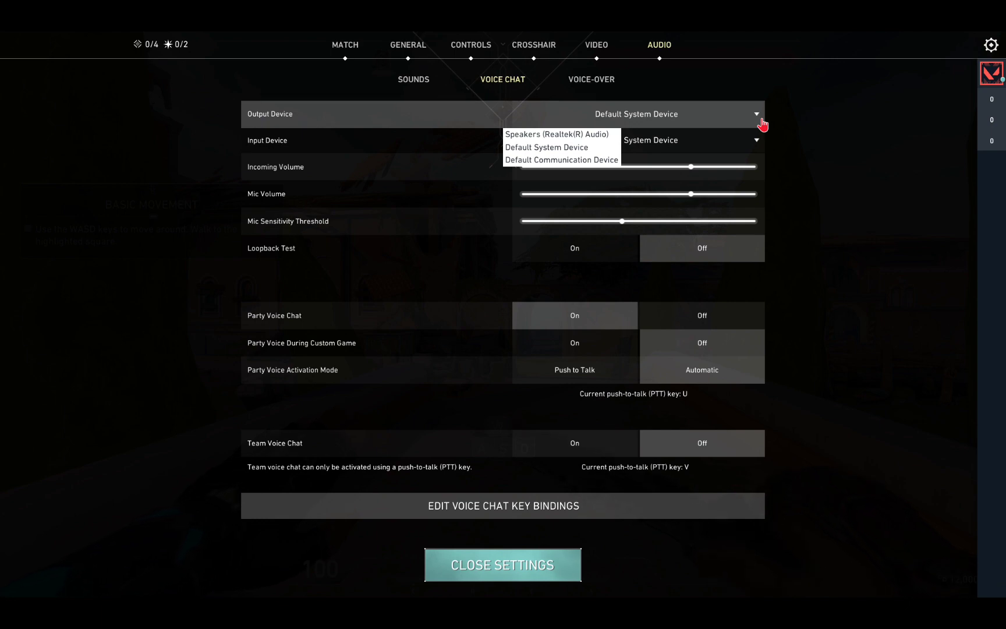
left_click(547, 147)
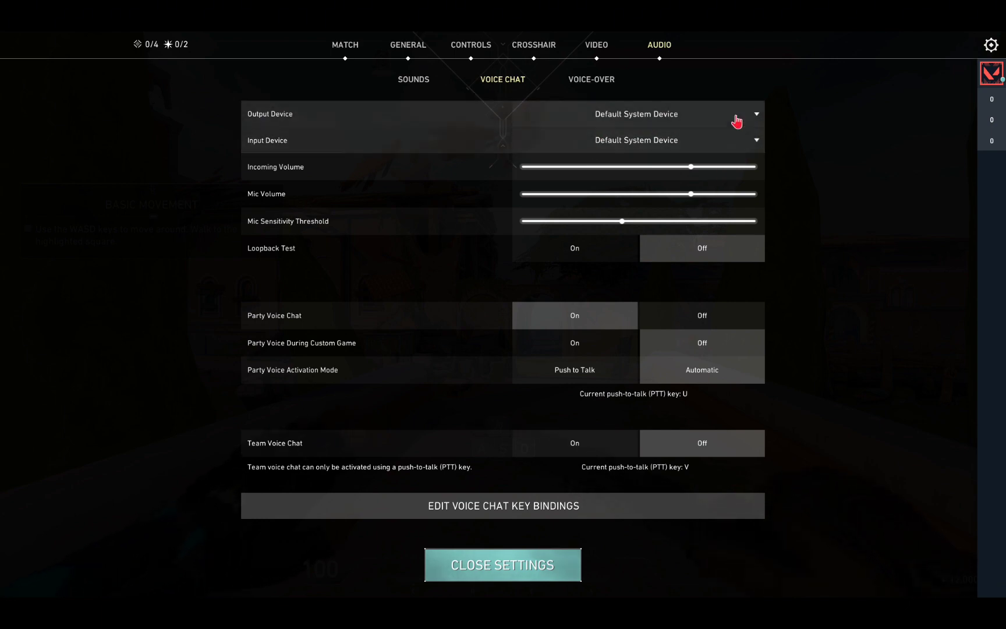
left_click(757, 140)
left_click(575, 163)
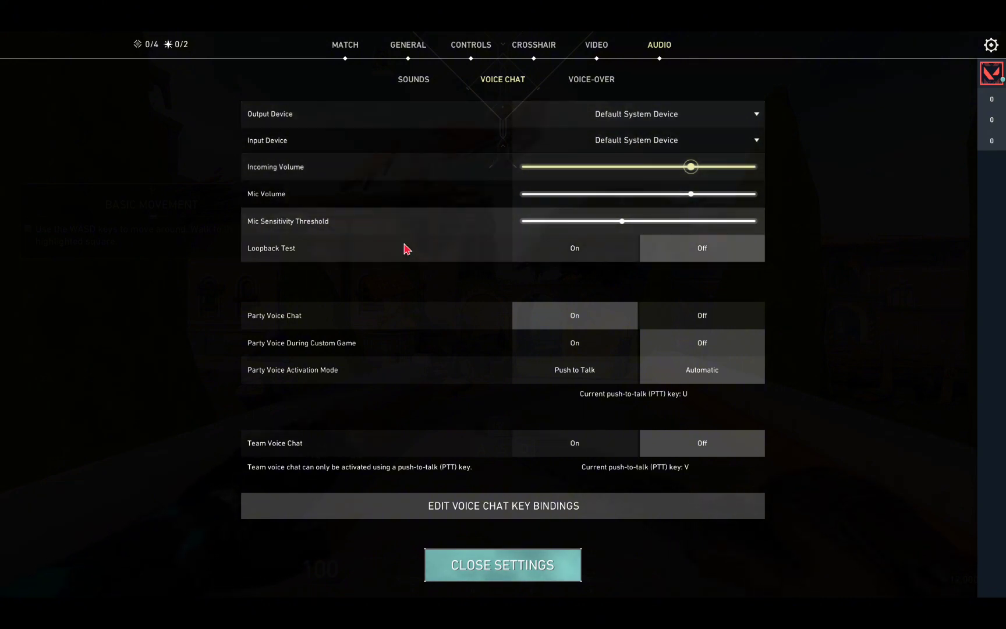
Raise the mic volume slightly and lower the mic sensitivity threshold a little in the voice chat settings
left_click(712, 114)
left_click(712, 113)
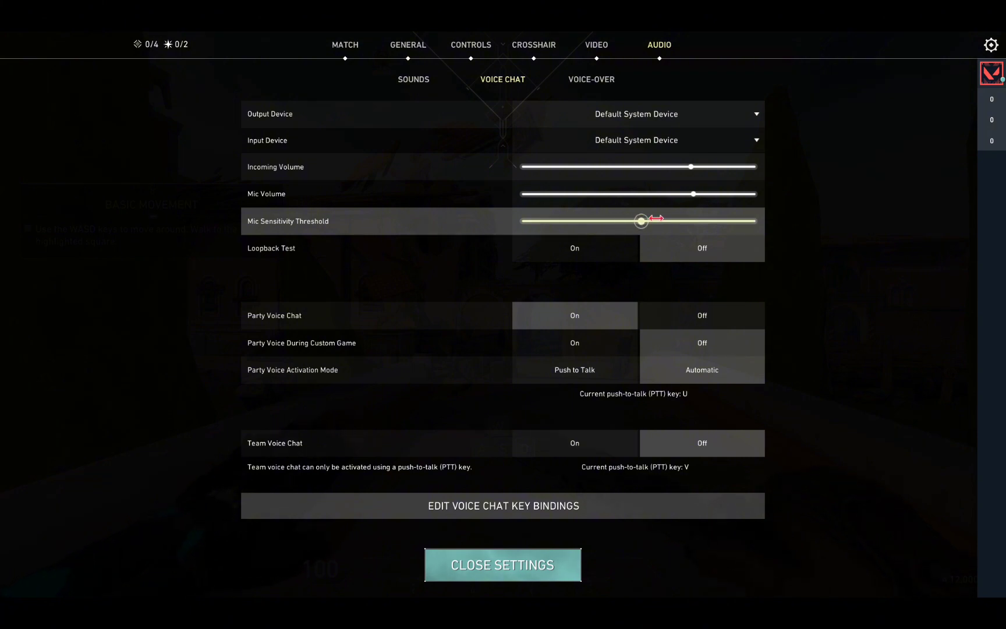
left_click(611, 231)
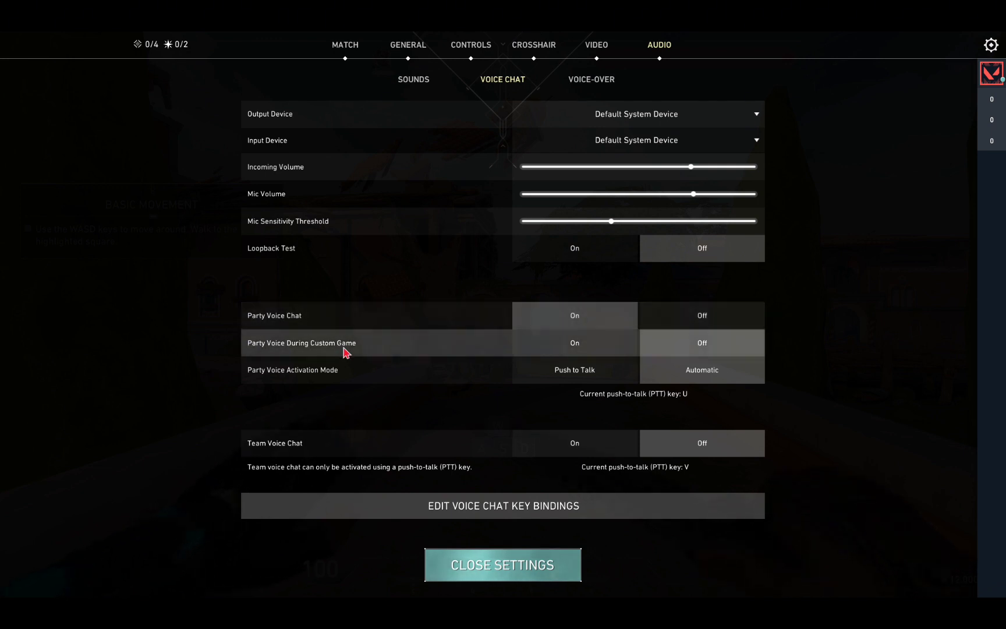
Turn on party voice during custom games with Push to Talk activation, enable team voice chat, and close the settings
left_click(587, 352)
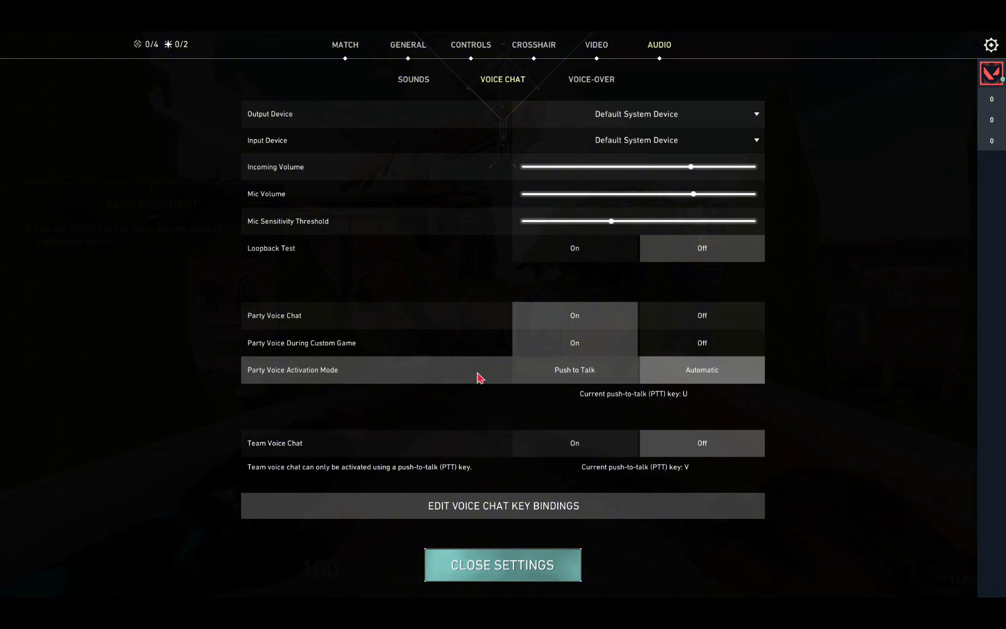
left_click(555, 376)
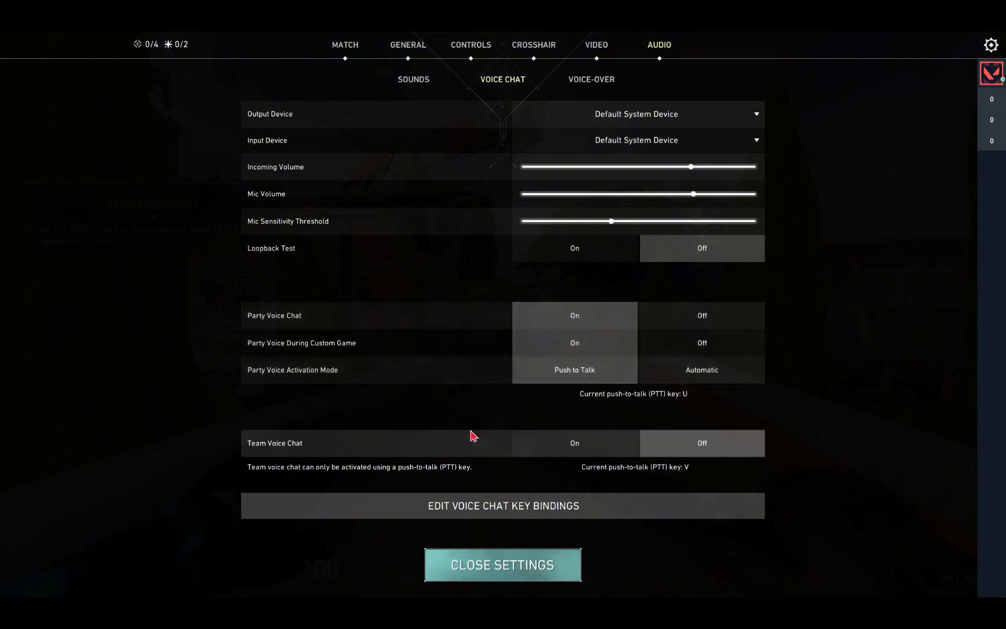
left_click(558, 451)
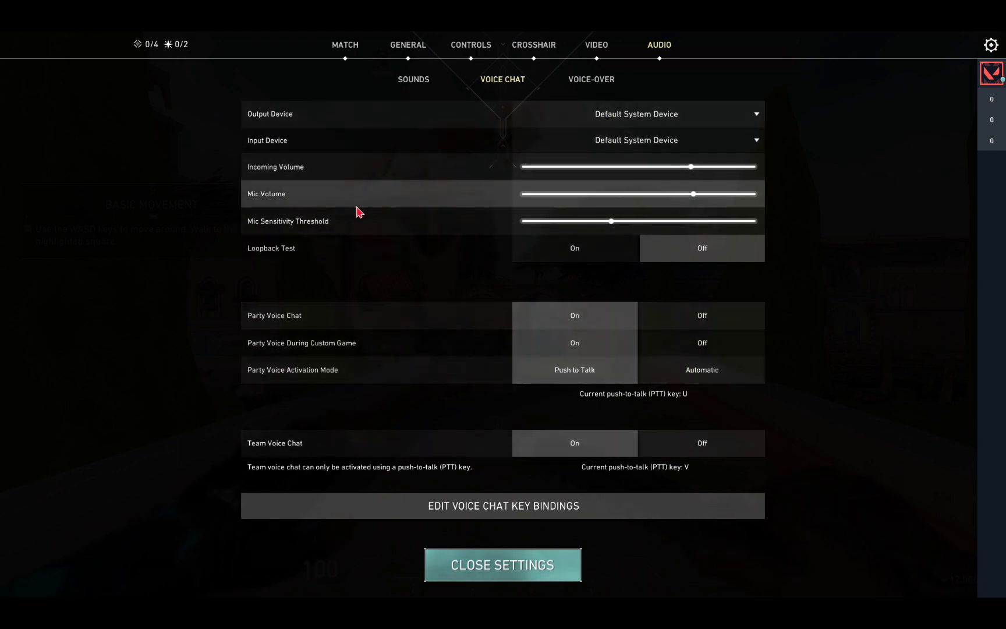
key("Escape")
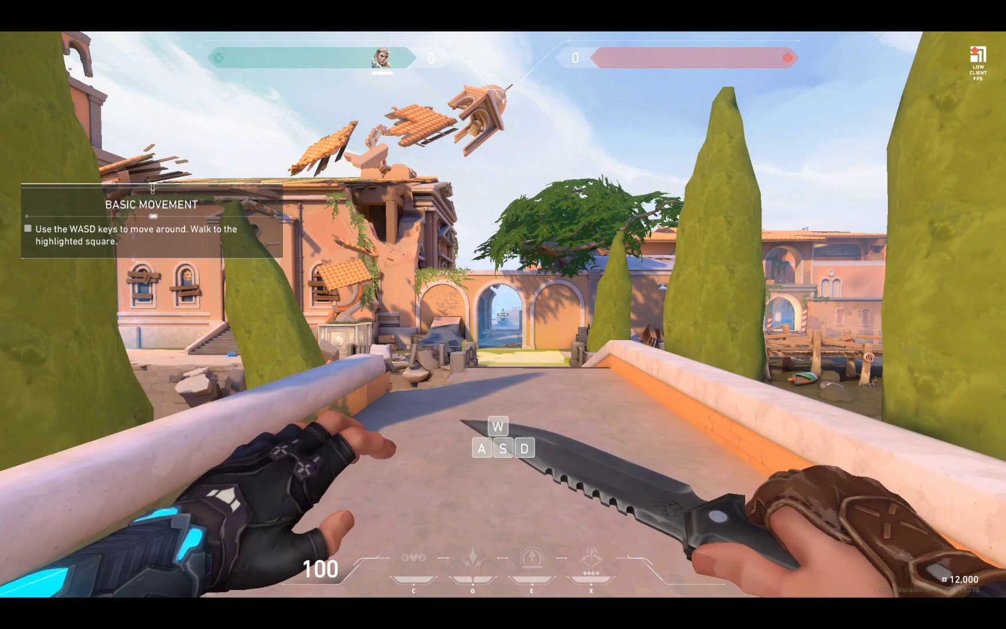
Switch from the game to the Windows desktop and search for "microphone" to open the Microphone privacy settings
key("super")
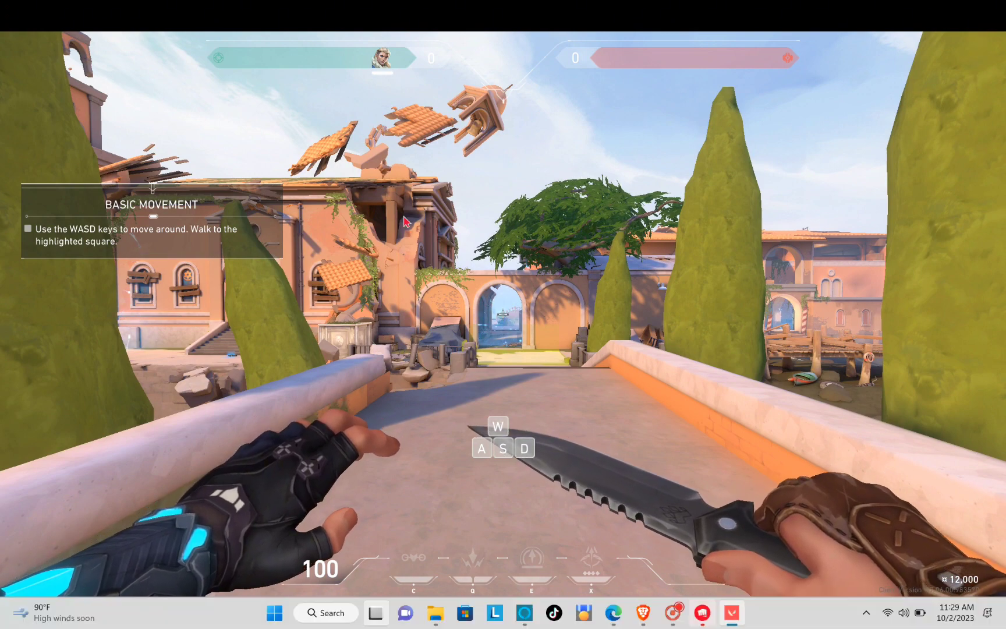
key("super+Tab")
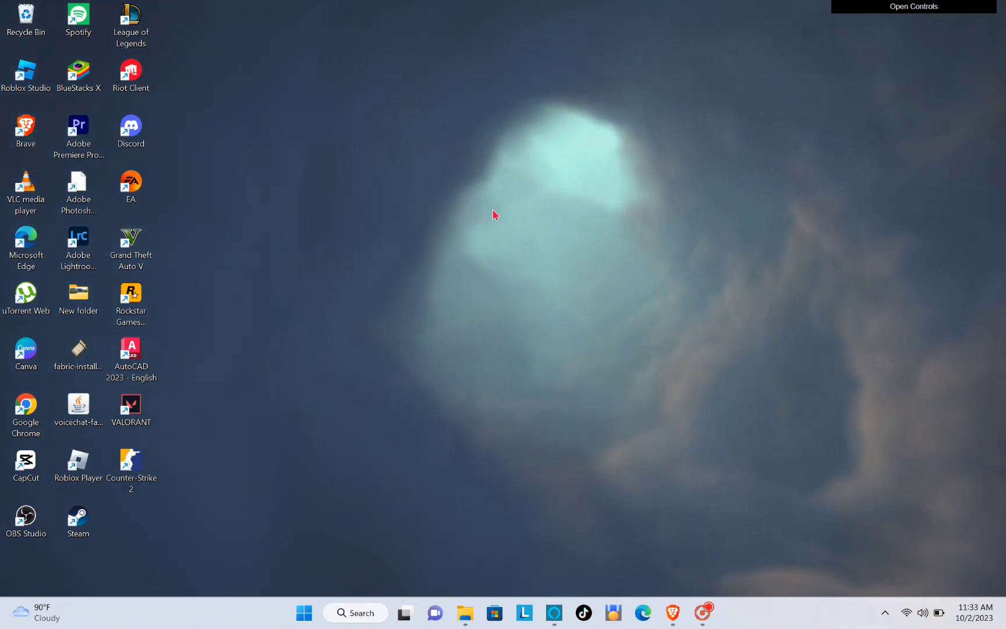
left_click(383, 613)
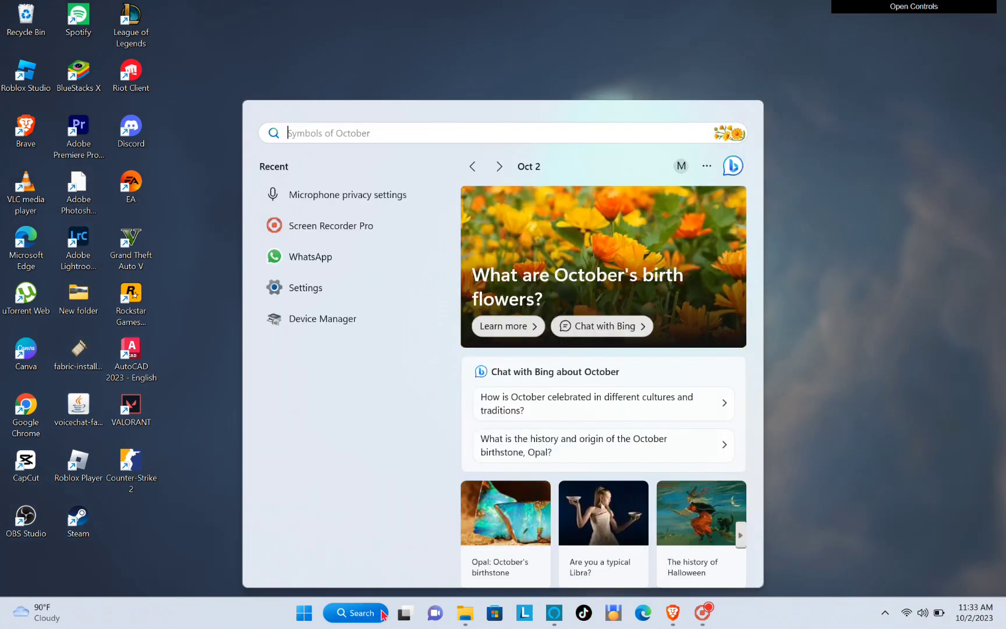
type("micropho")
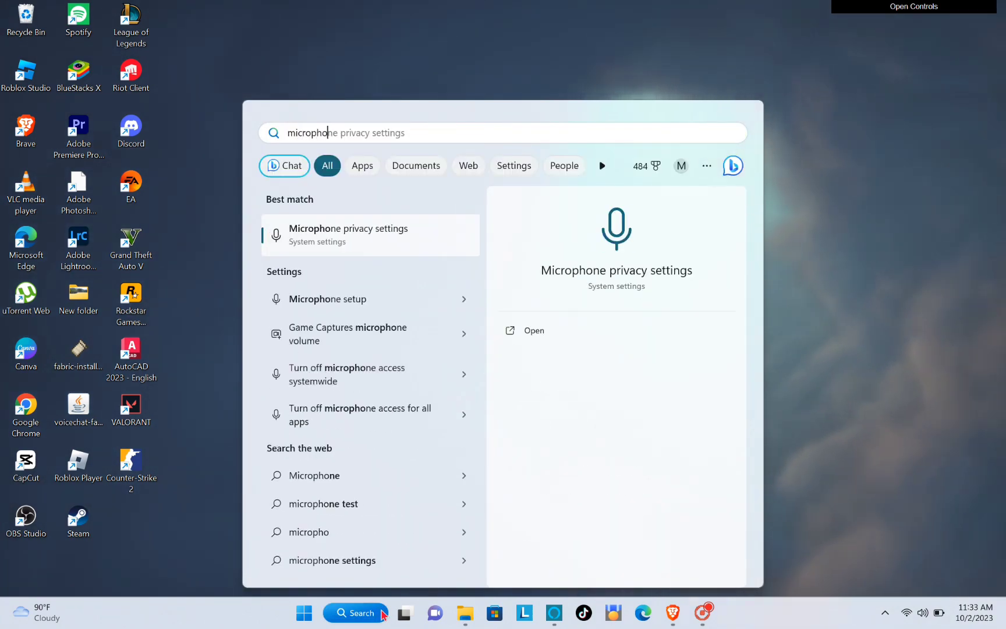
type("n")
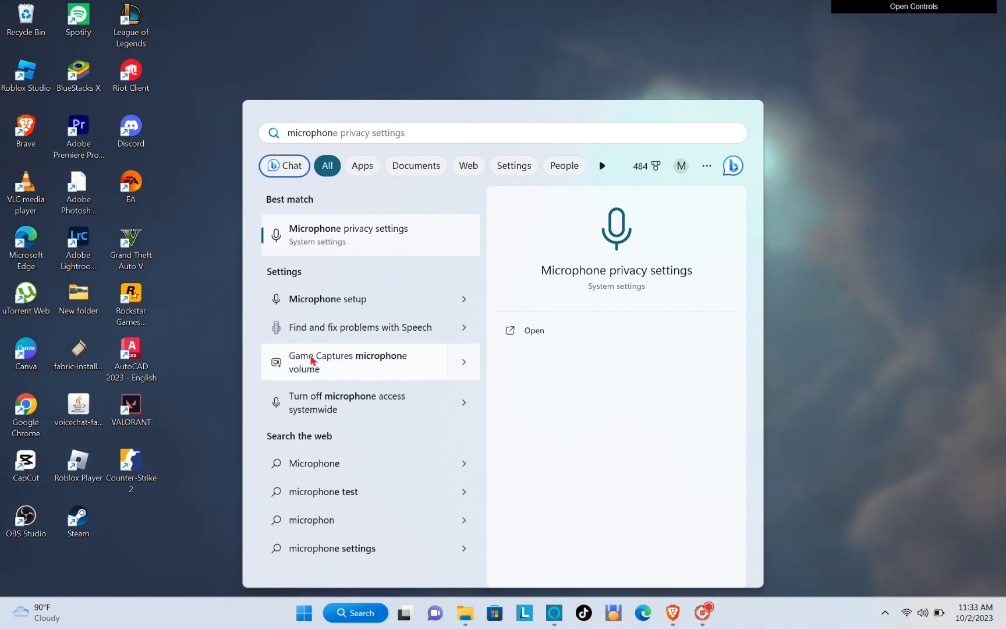
left_click(359, 228)
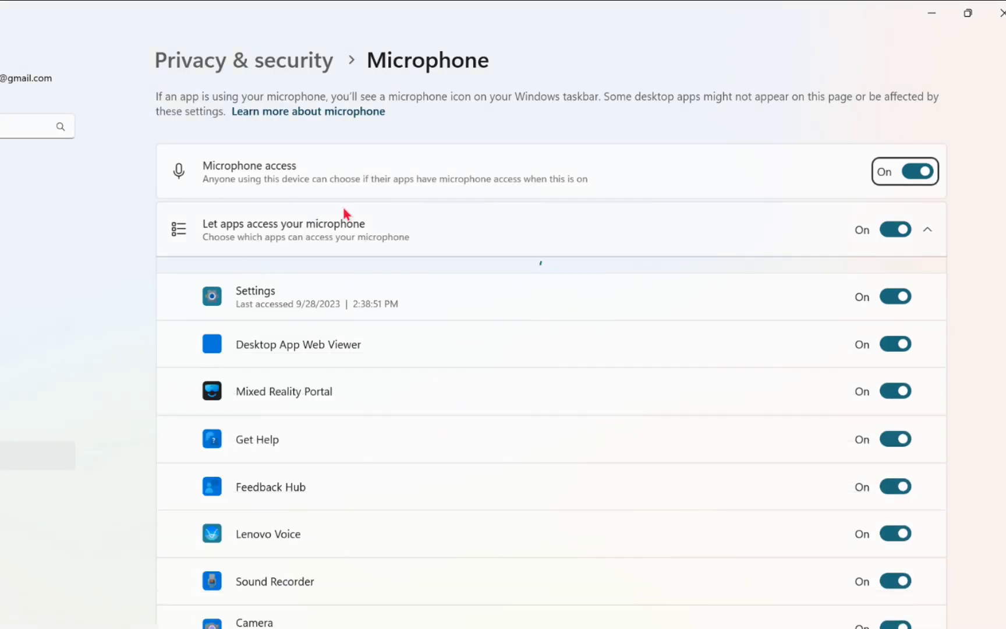
Toggle microphone access off and back on, review the app permissions, and close the Settings window
left_click(924, 174)
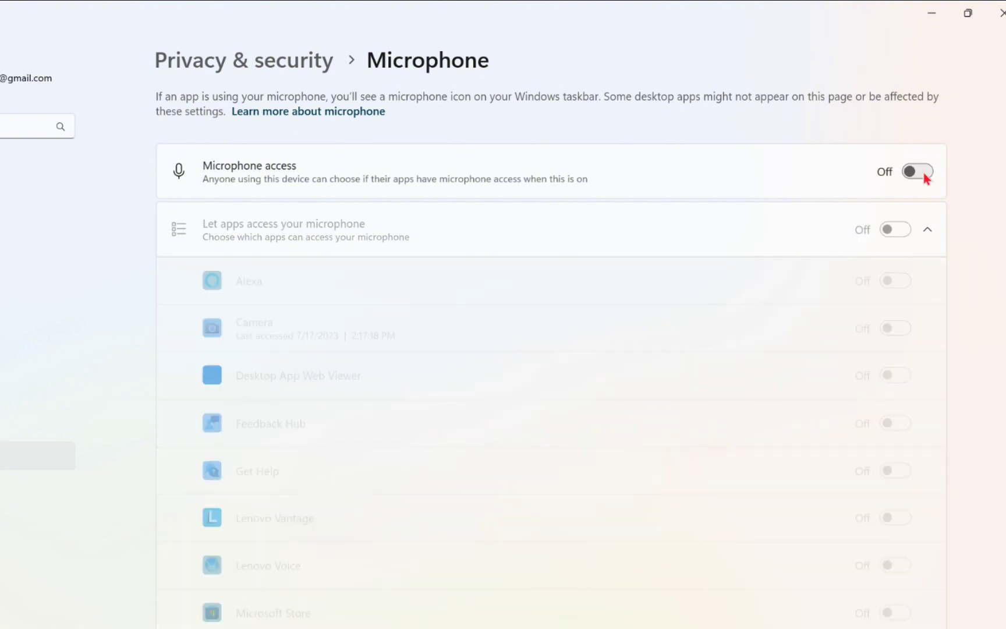
scroll(924, 174, "down", 12)
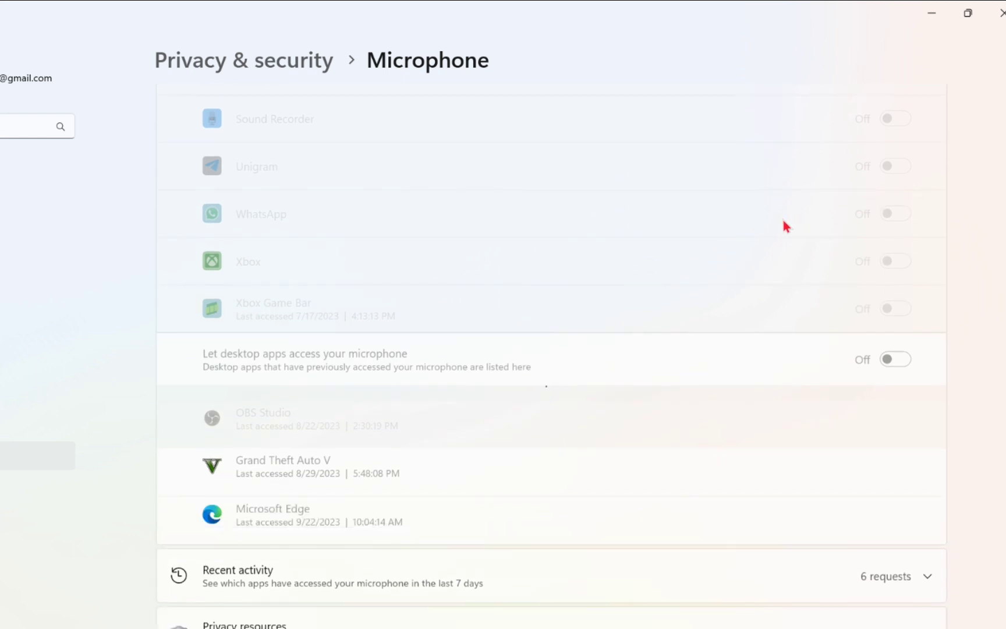
scroll(784, 221, "up", 10)
left_click(908, 175)
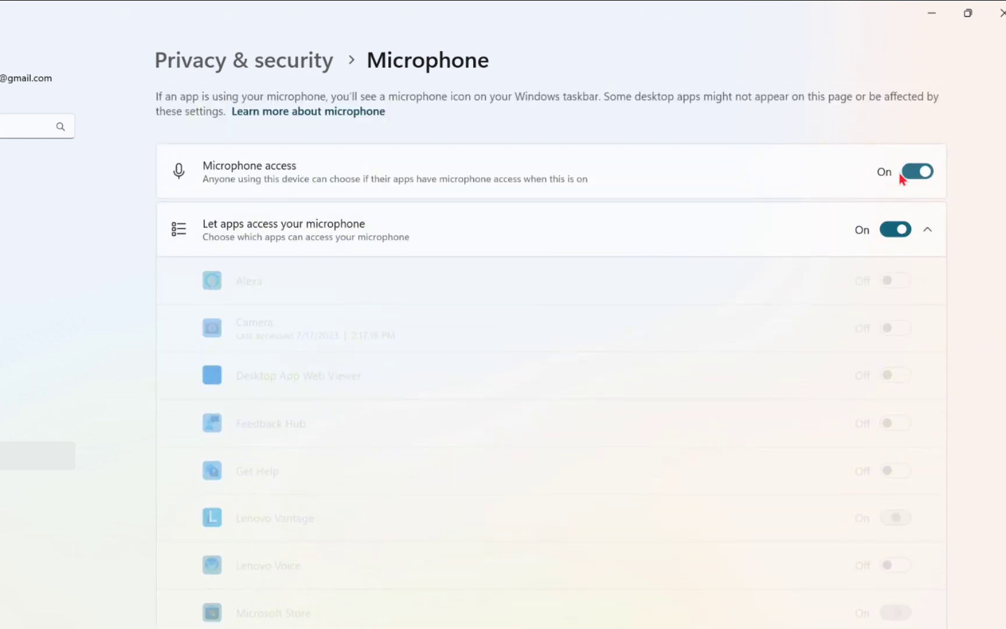
scroll(861, 224, "down", 15)
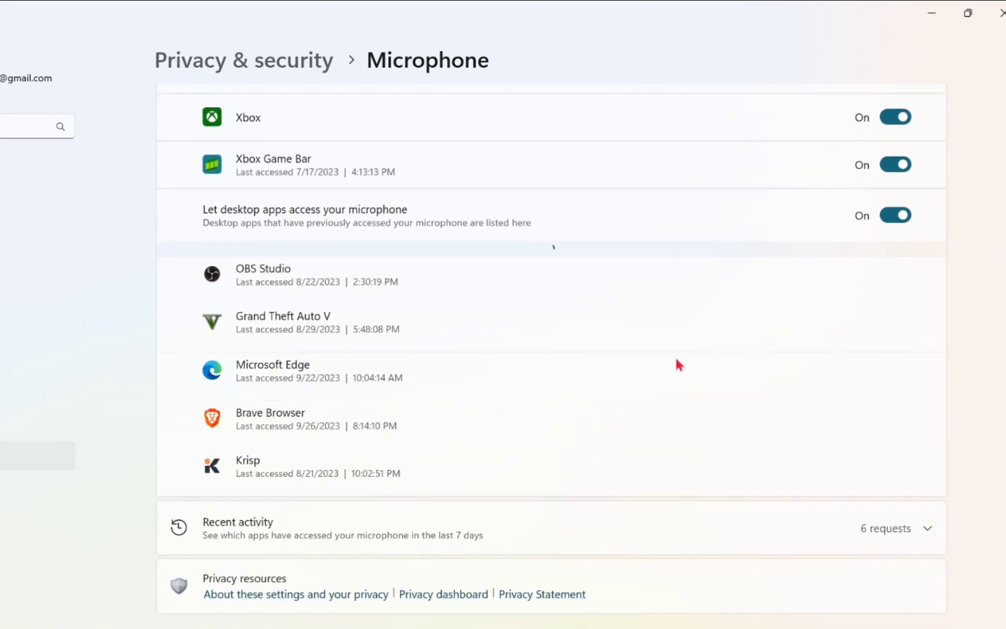
scroll(484, 413, "up", 15)
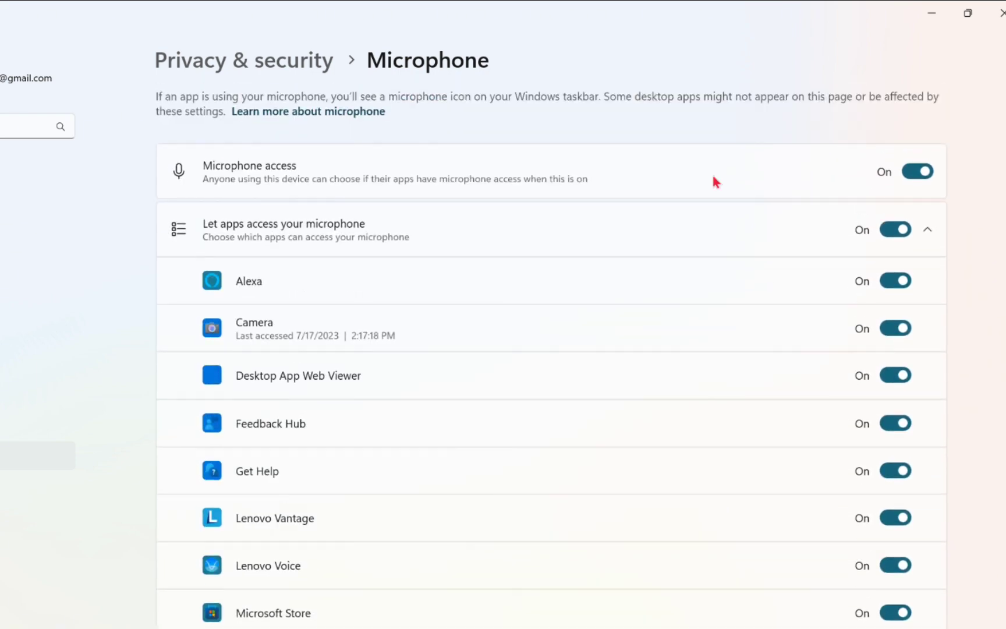
left_click(999, 14)
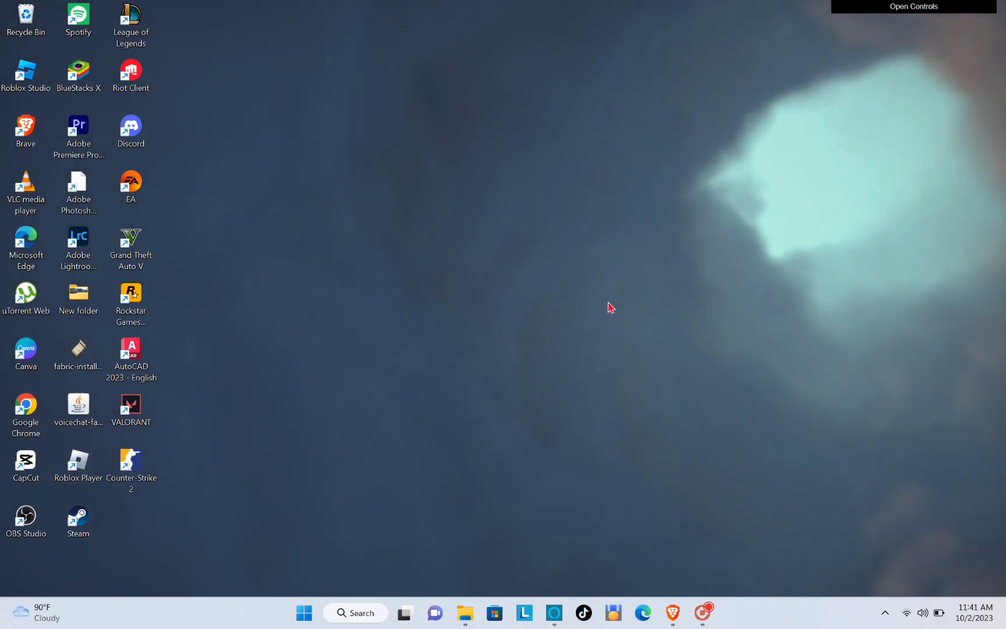
Allow apps and Windows to use the Microphone Array in the sound device properties and set its input volume to 86
right_click(923, 616)
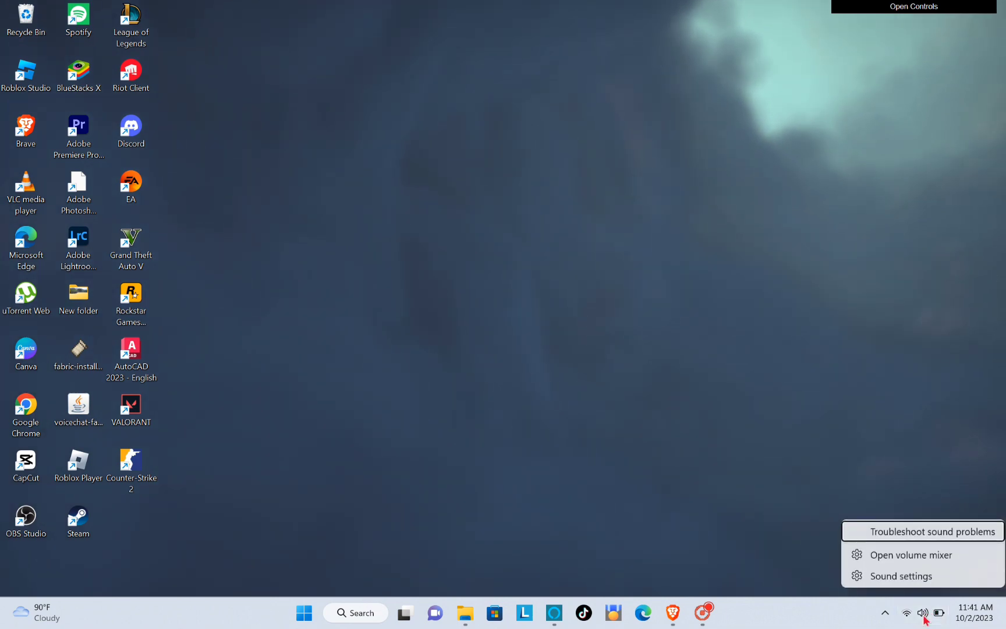
left_click(890, 576)
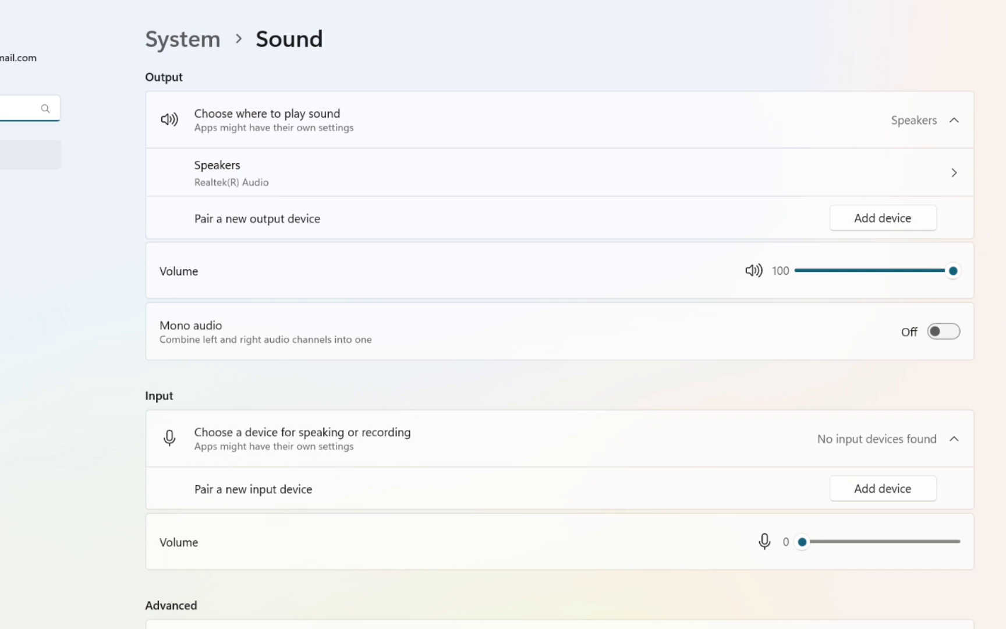
scroll(467, 439, "down", 6)
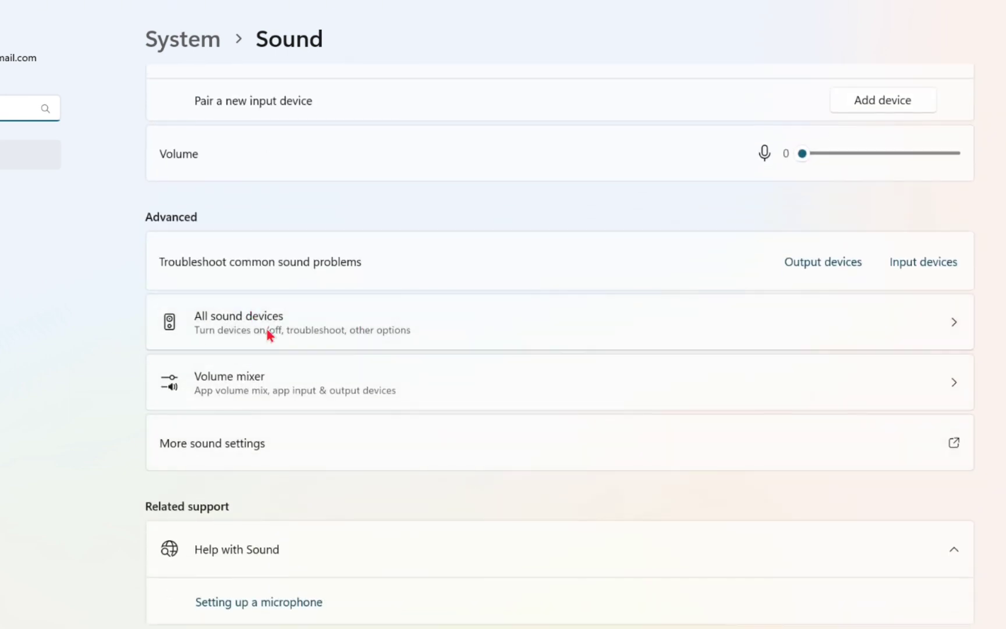
left_click(221, 326)
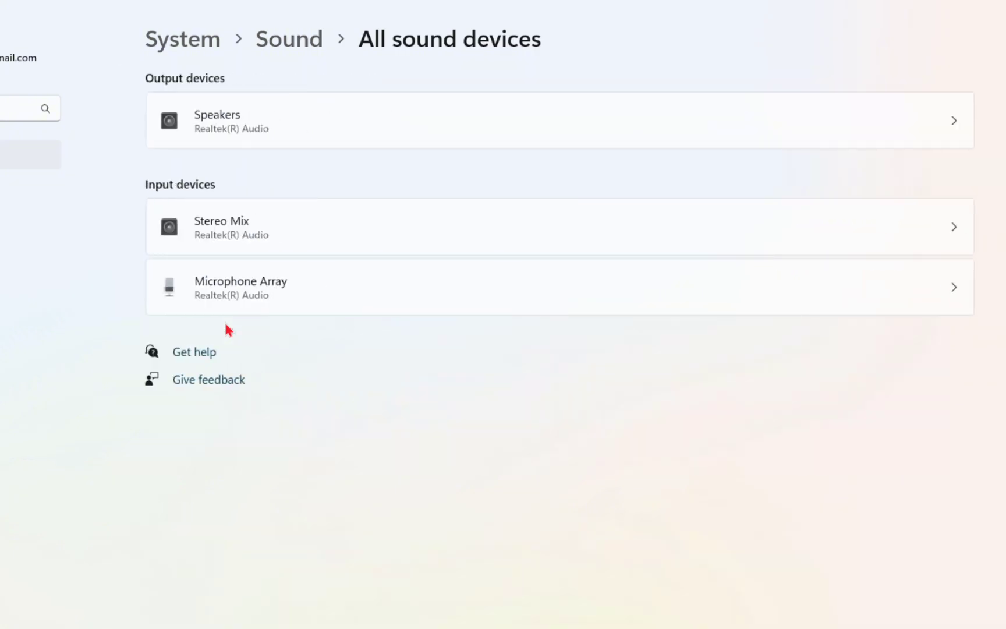
left_click(264, 284)
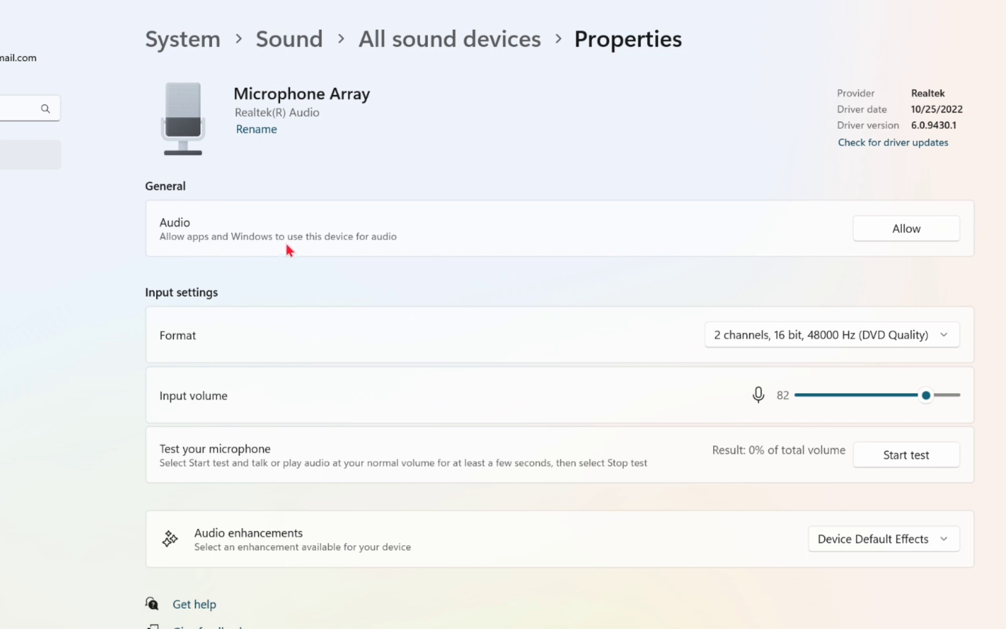
left_click(906, 232)
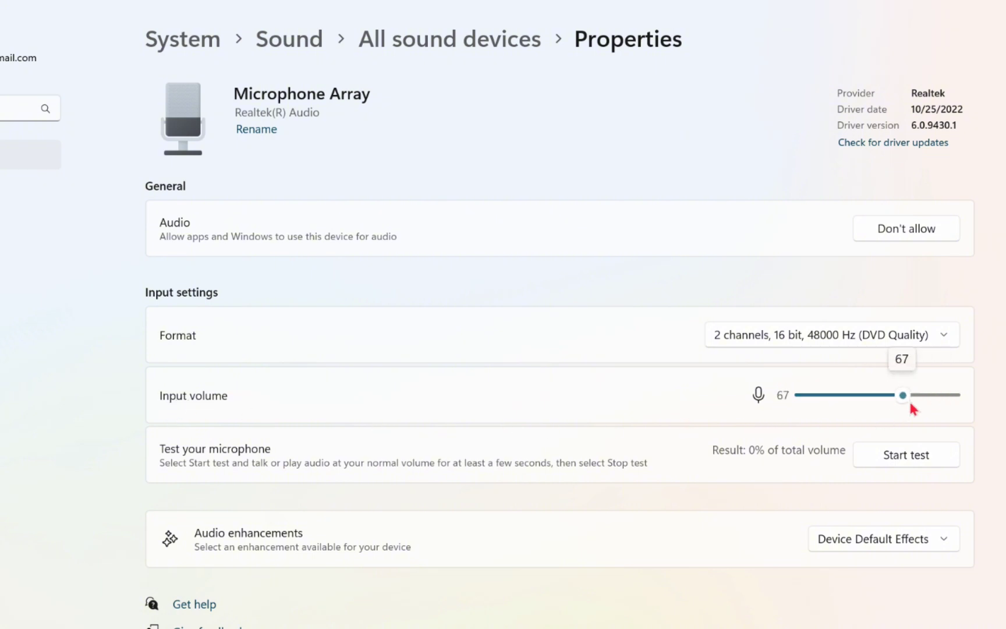
mouse_move(952, 400)
left_mouse_down()
mouse_move(927, 404)
mouse_move(938, 404)
left_mouse_up()
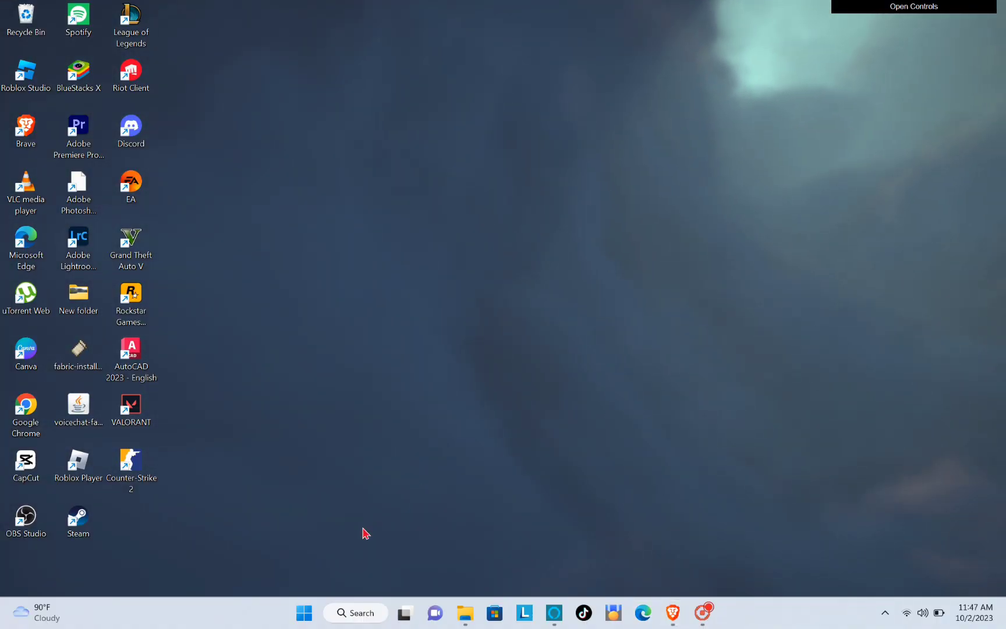
Search for "sound" to open Sound settings and start the troubleshooter for input devices
left_click(363, 616)
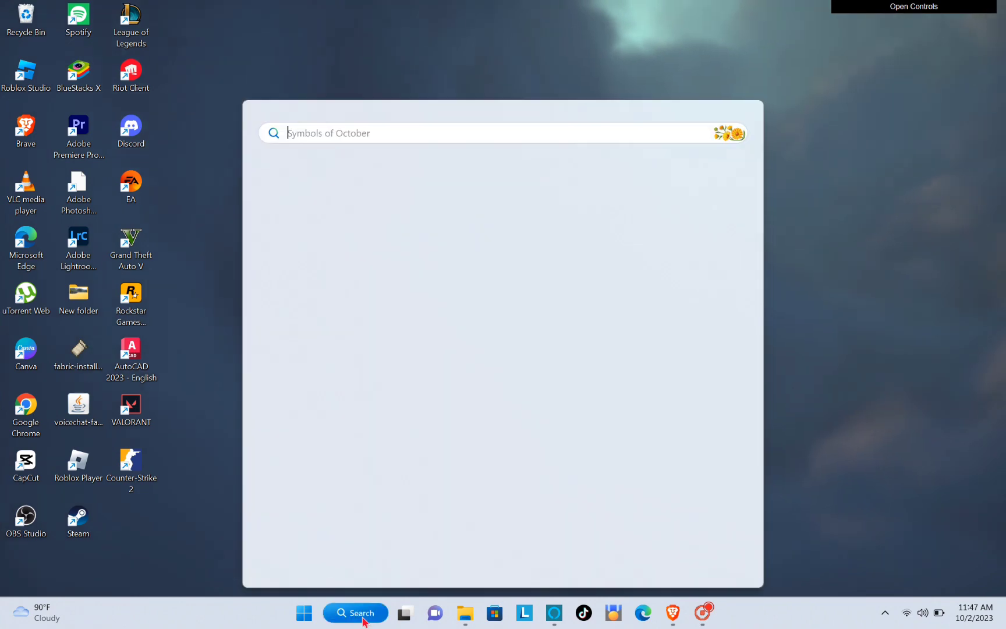
type("sound")
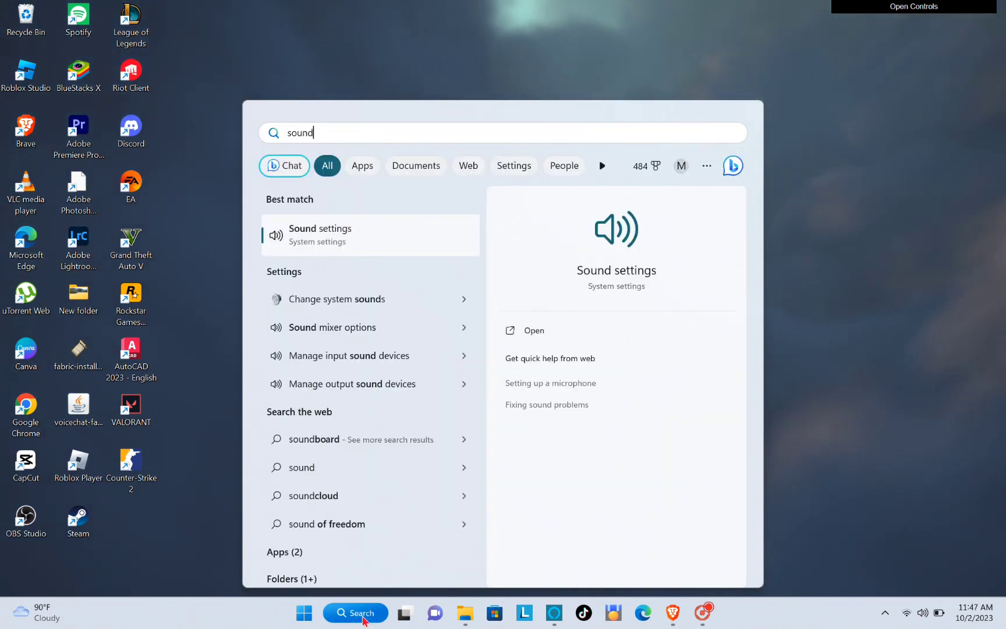
left_click(293, 229)
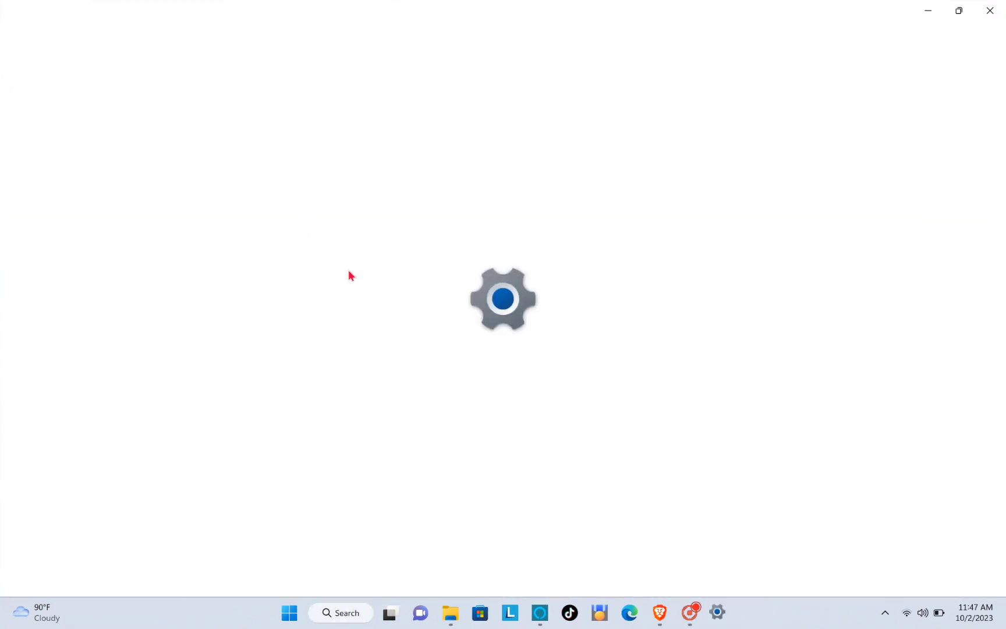
scroll(379, 344, "down", 7)
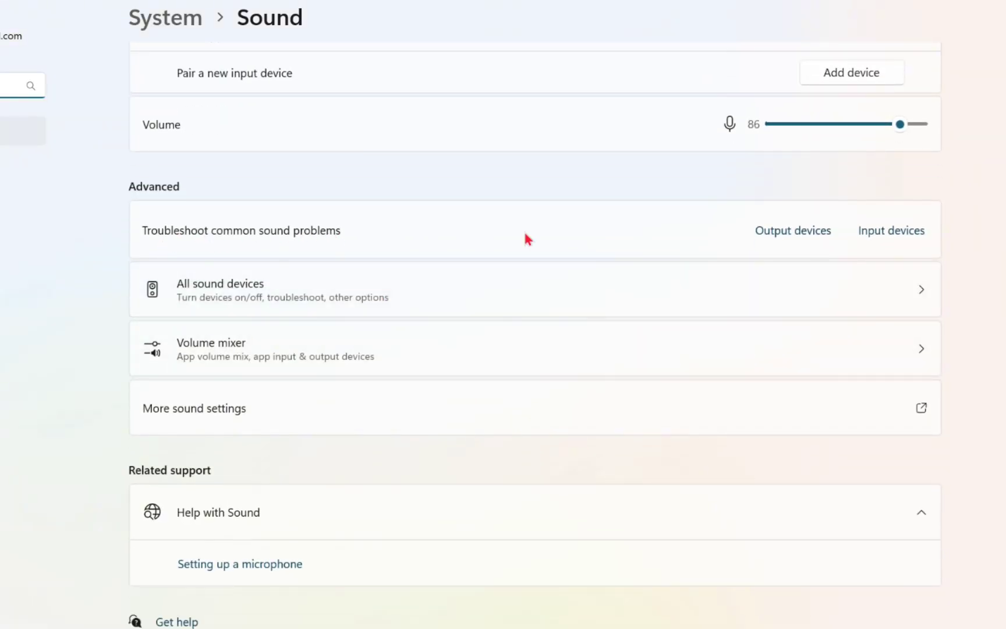
left_click(887, 236)
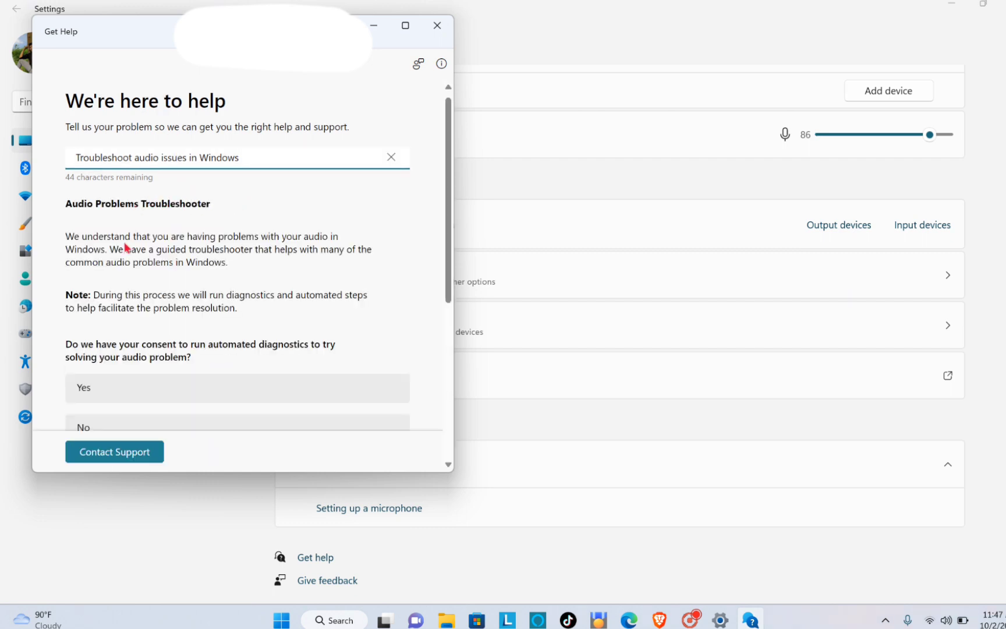
Consent to the automated audio diagnostics in the Audio Problems Troubleshooter and look through its notes and recommended articles
scroll(116, 251, "down", 2)
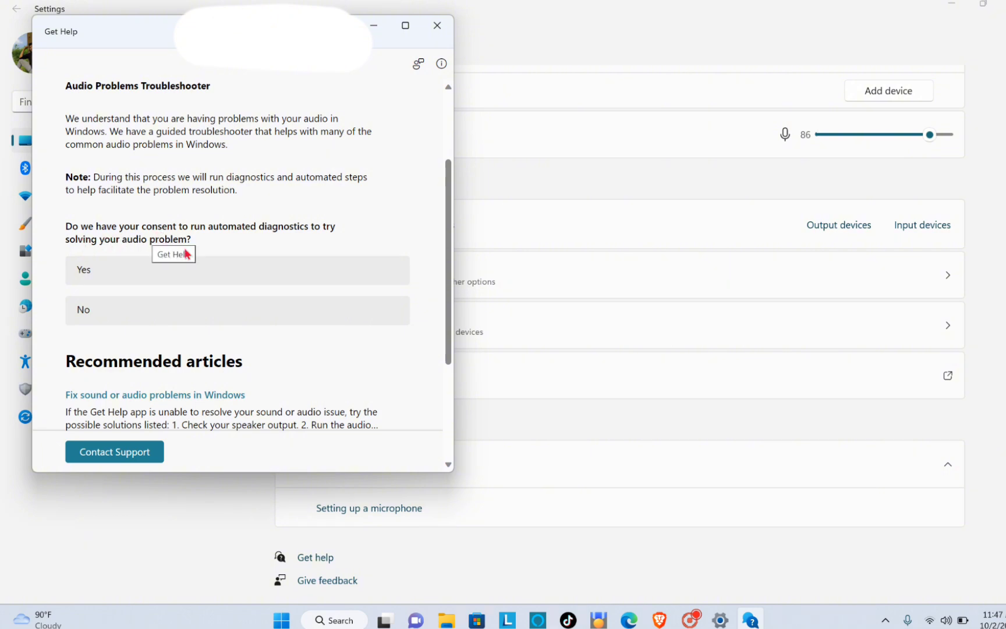
left_click(100, 280)
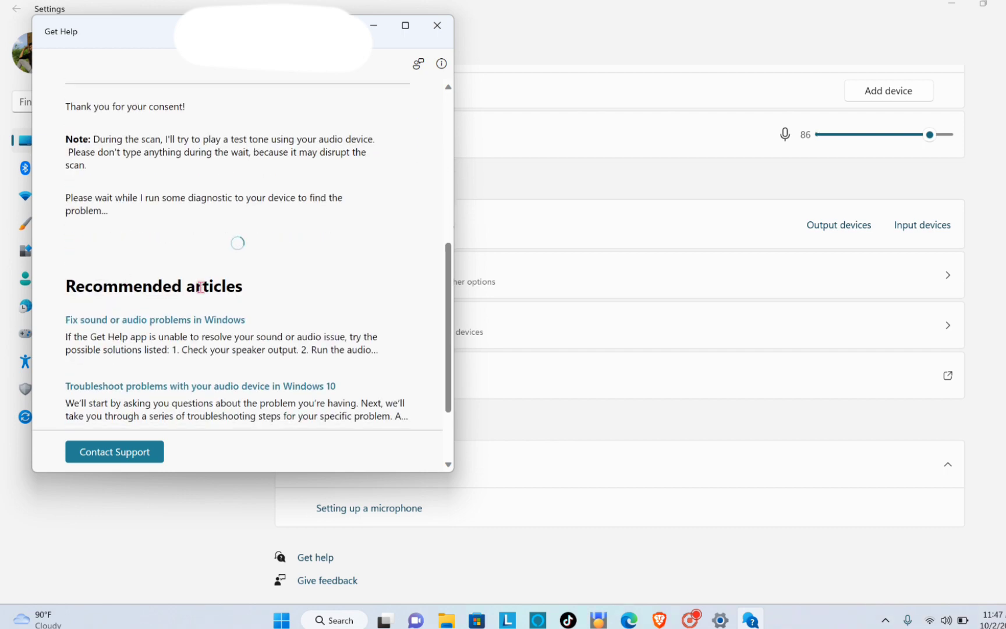
scroll(163, 226, "up", 2)
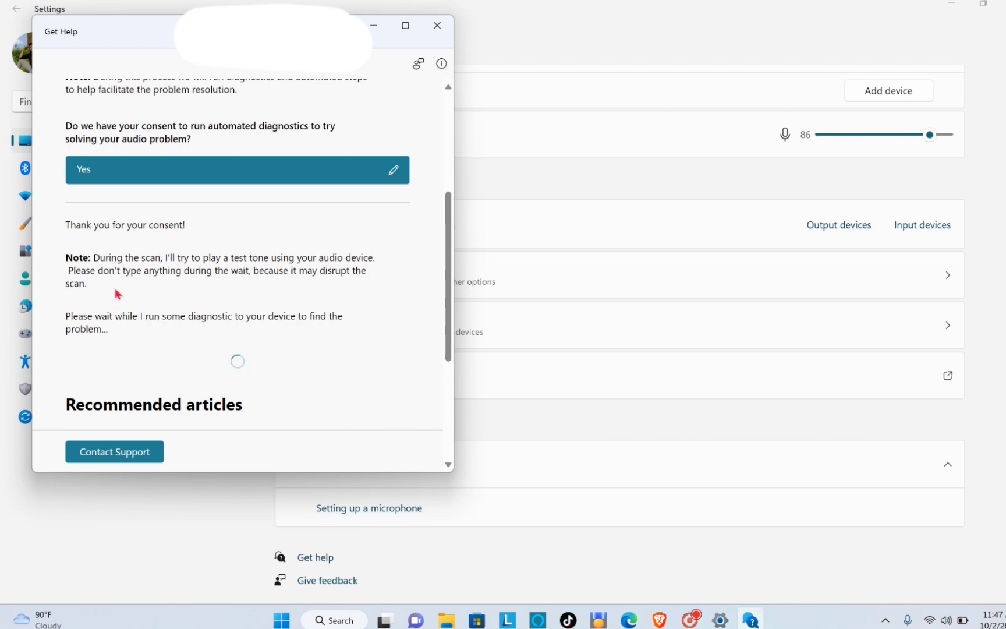
scroll(177, 272, "up", 4)
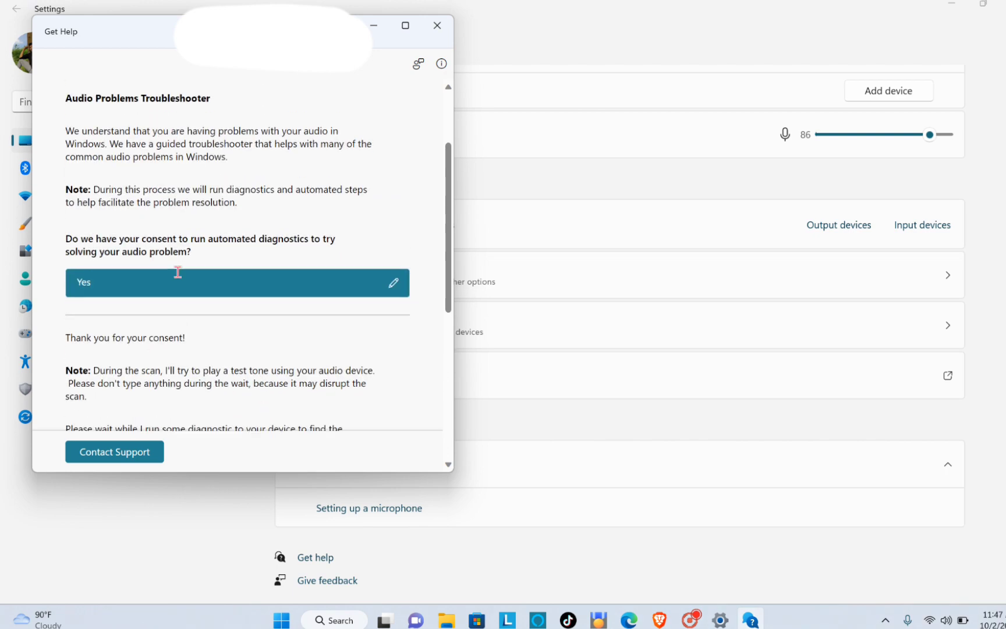
scroll(179, 277, "down", 5)
scroll(180, 278, "down", 3)
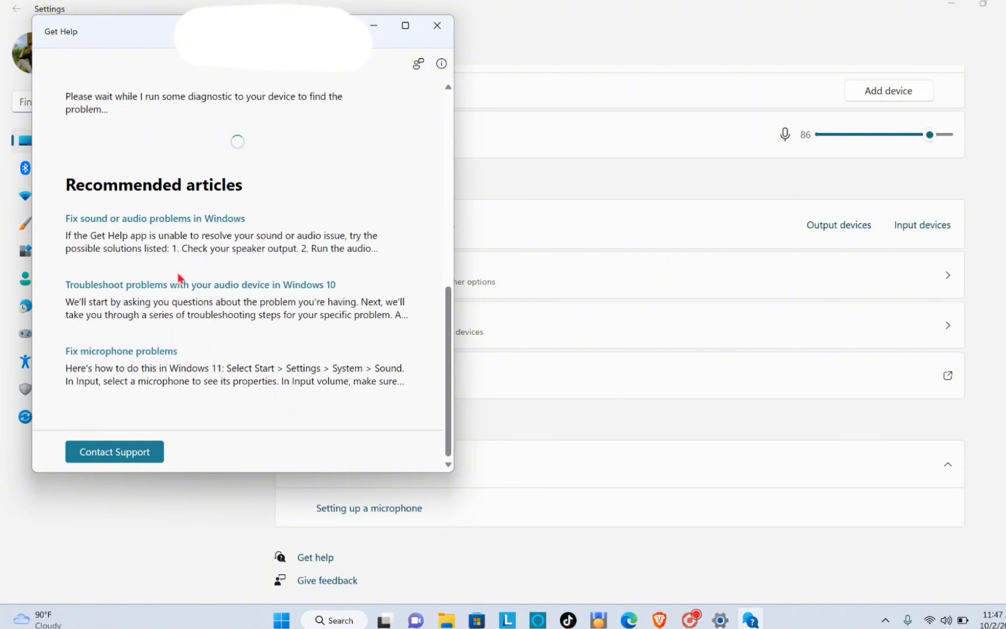
scroll(178, 277, "up", 3)
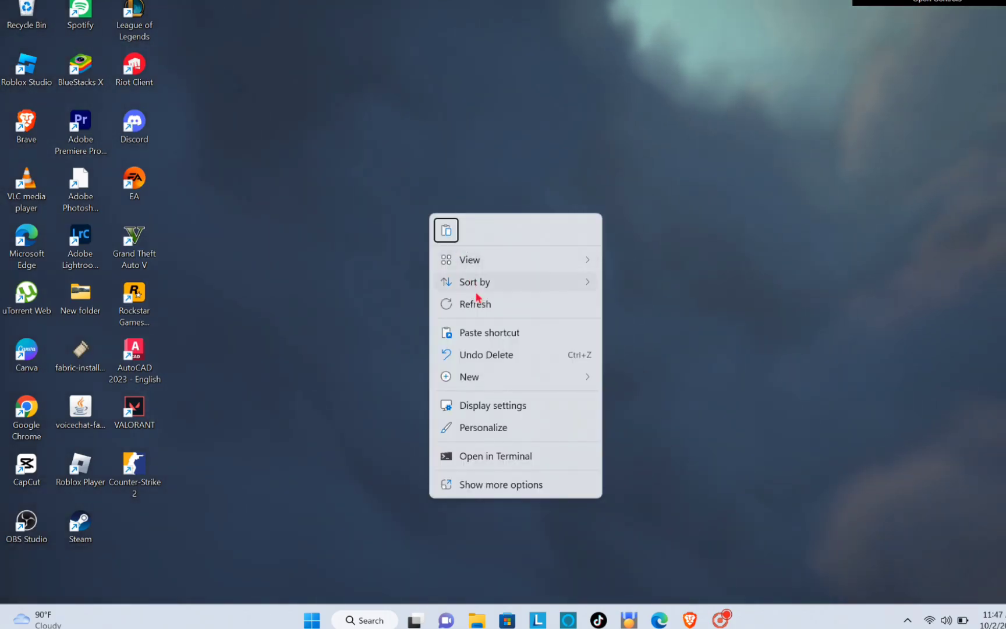
left_click(476, 299)
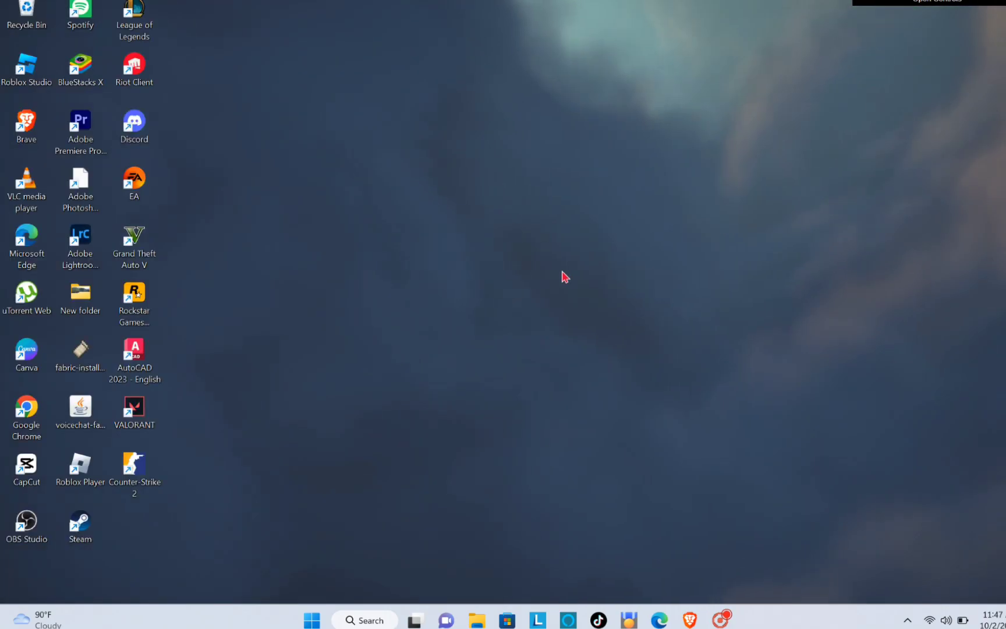
right_click(557, 297)
left_click(557, 299)
right_click(606, 256)
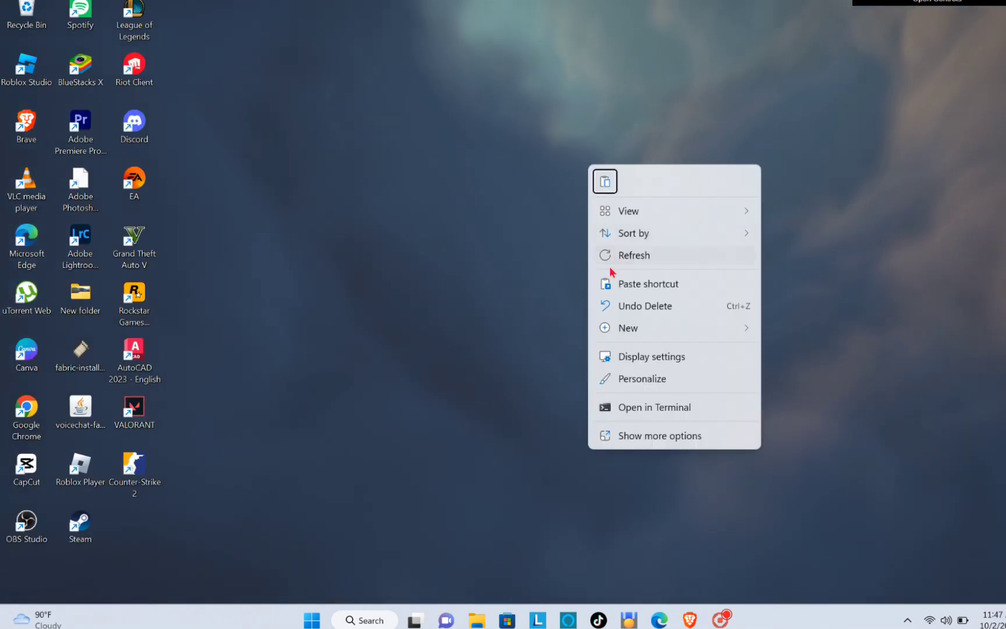
left_click(605, 262)
right_click(405, 133)
left_click(460, 228)
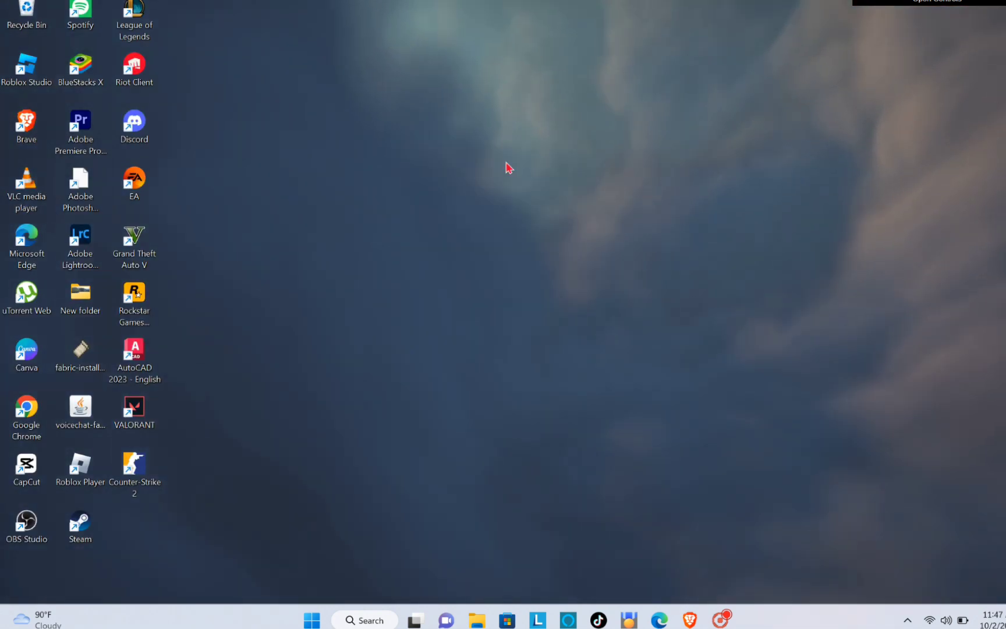
right_click(585, 37)
left_click(633, 129)
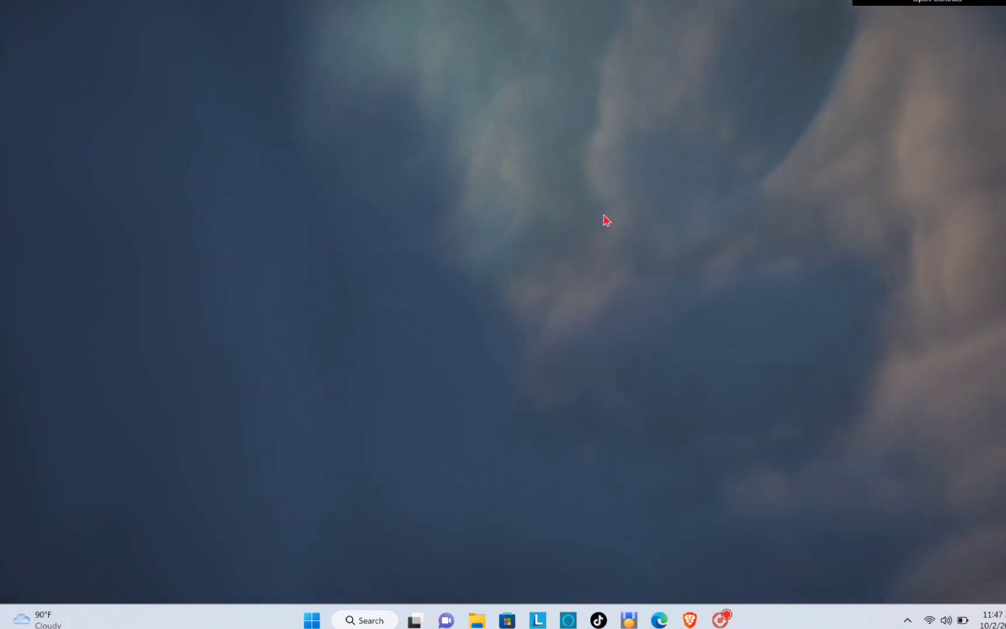
mouse_move(720, 619)
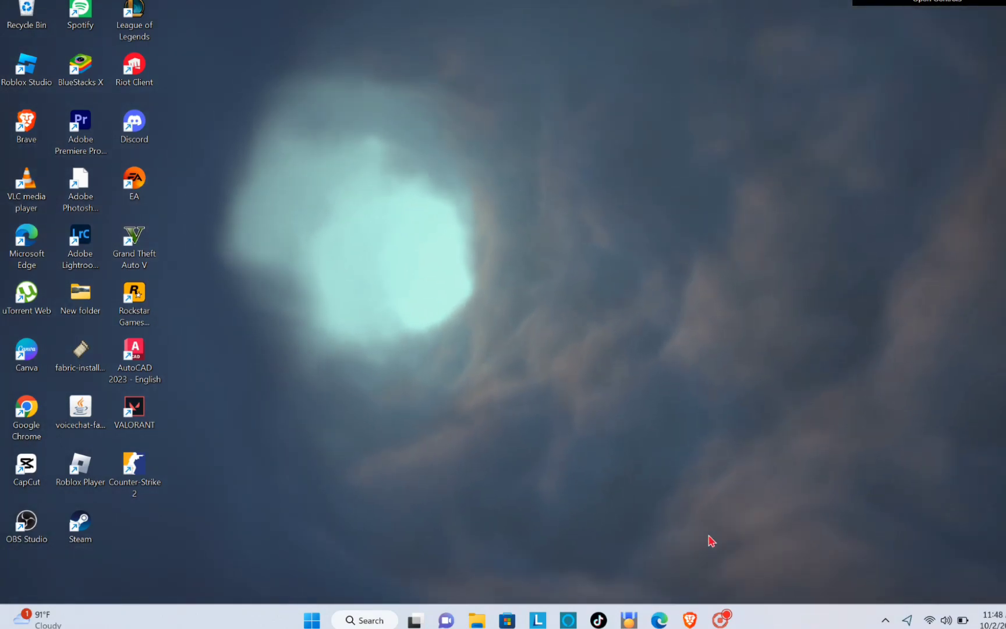
left_click(720, 619)
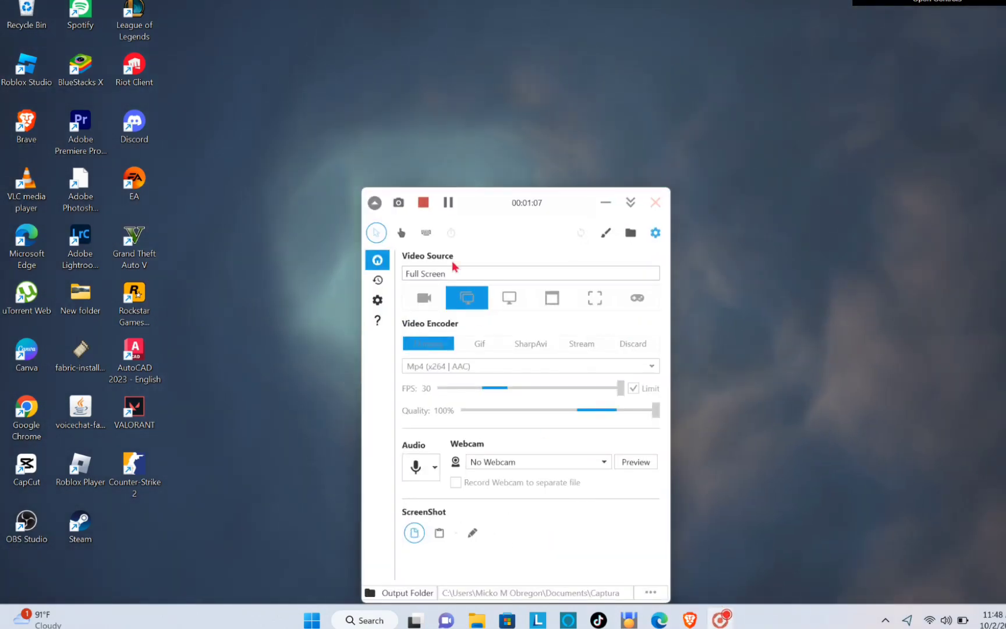